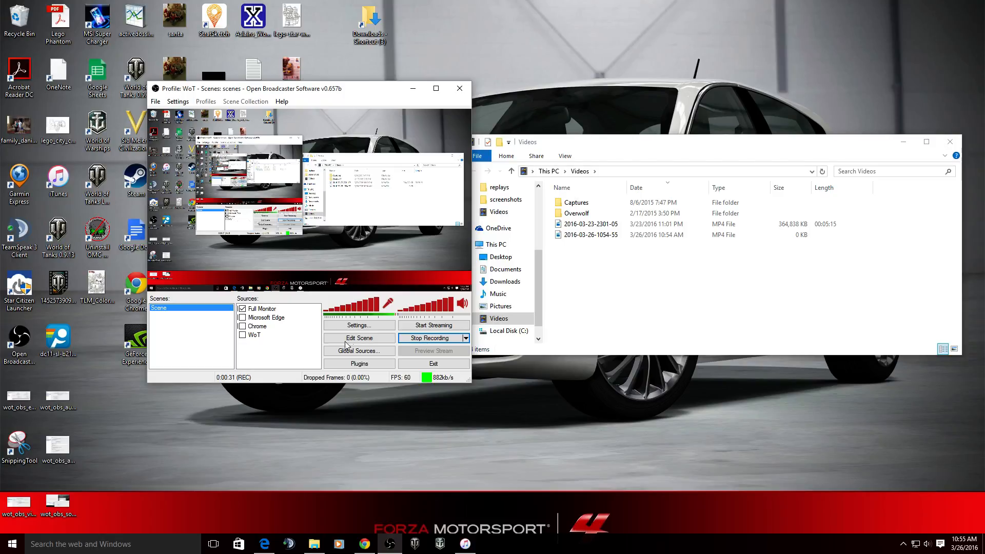
- Examine the properties of the Star Kittizen and Full Monitor entries in the global sources
left_click(363, 352)
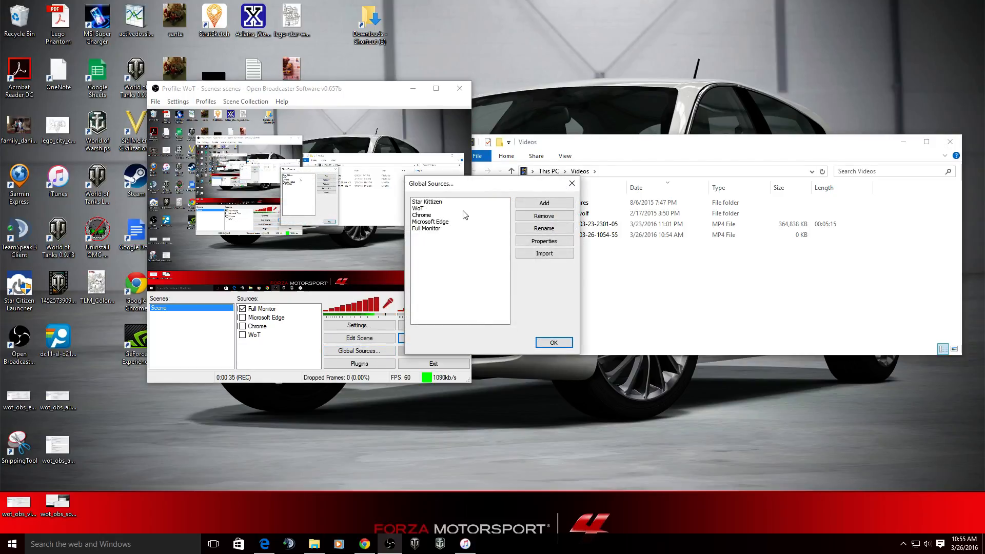
left_click(438, 205)
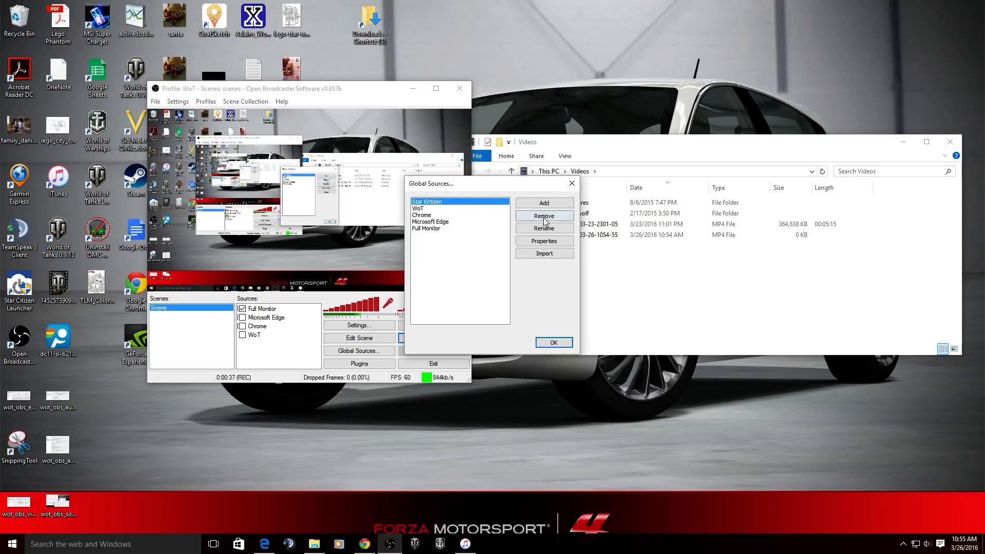
left_click(548, 243)
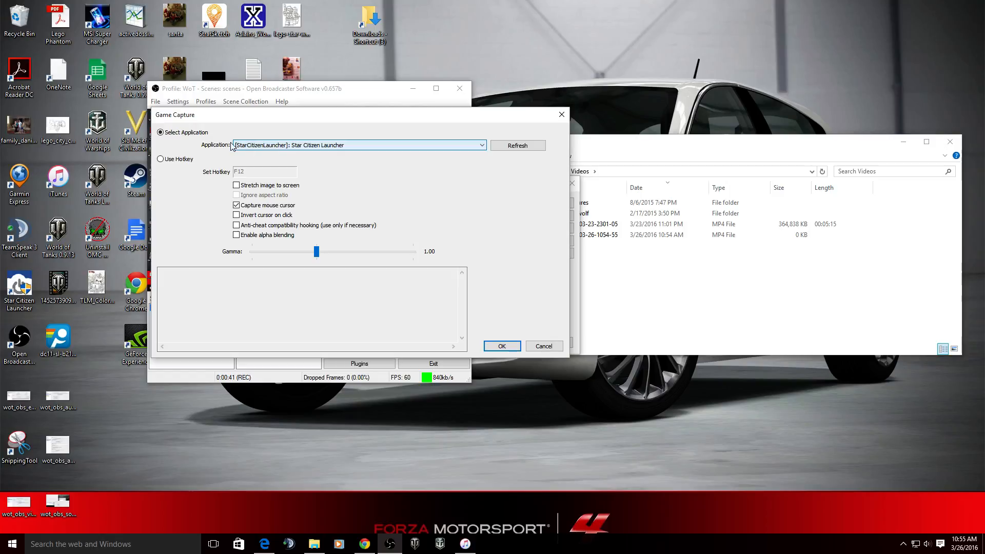
left_click(561, 115)
left_click(436, 229)
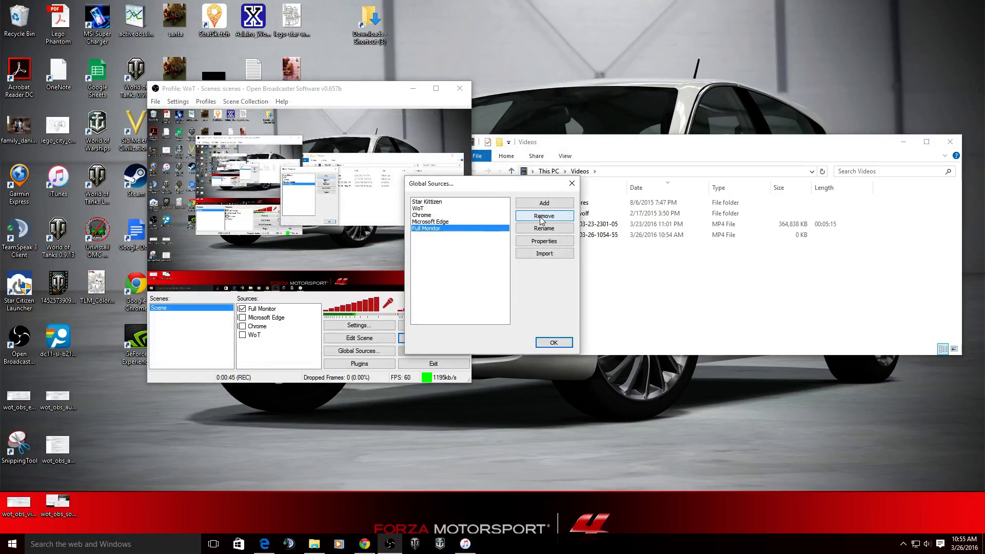
left_click(543, 241)
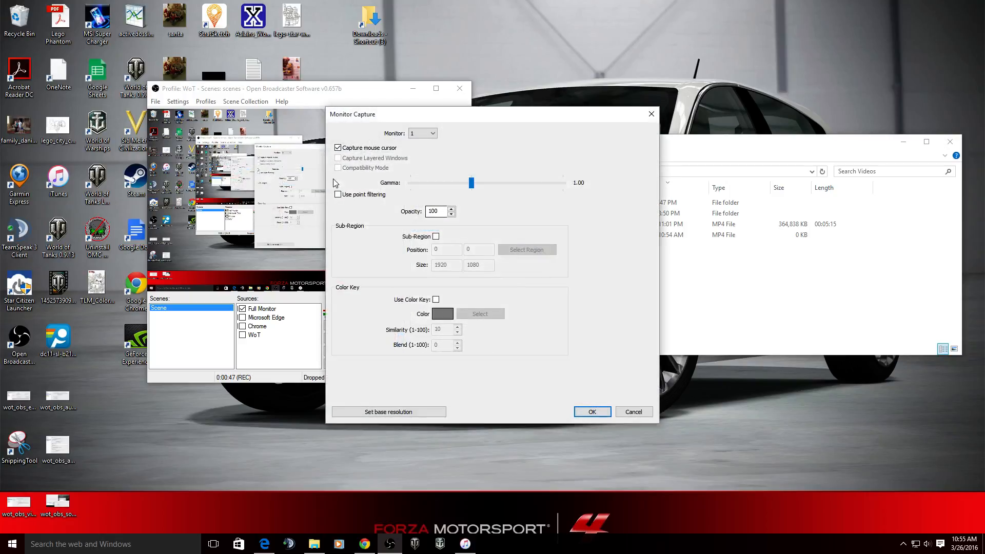
left_click(626, 412)
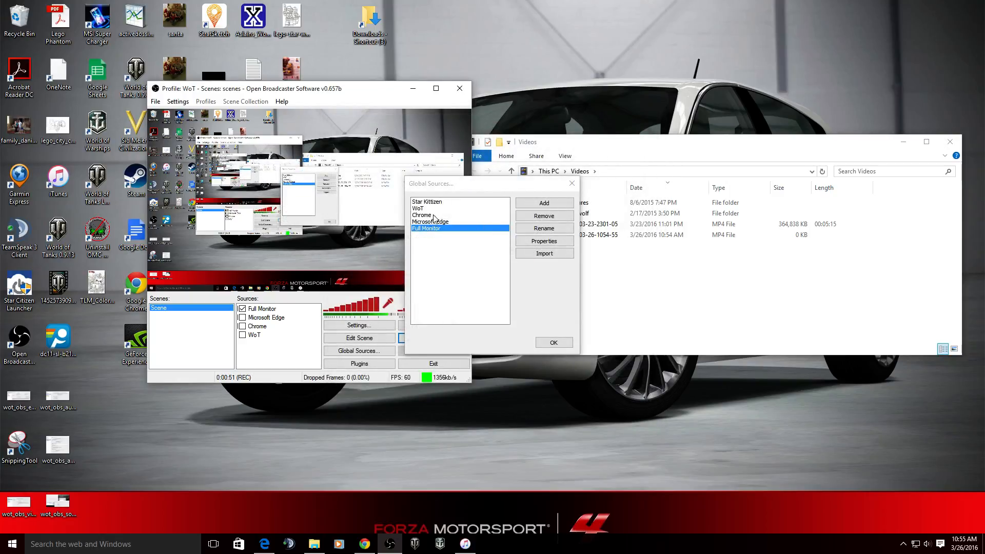
left_click(444, 202)
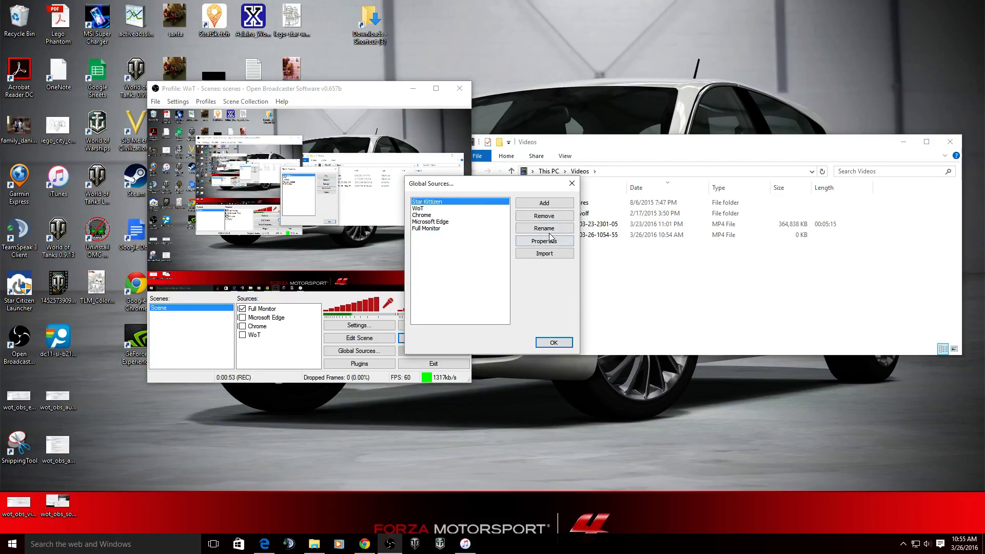
left_click(572, 183)
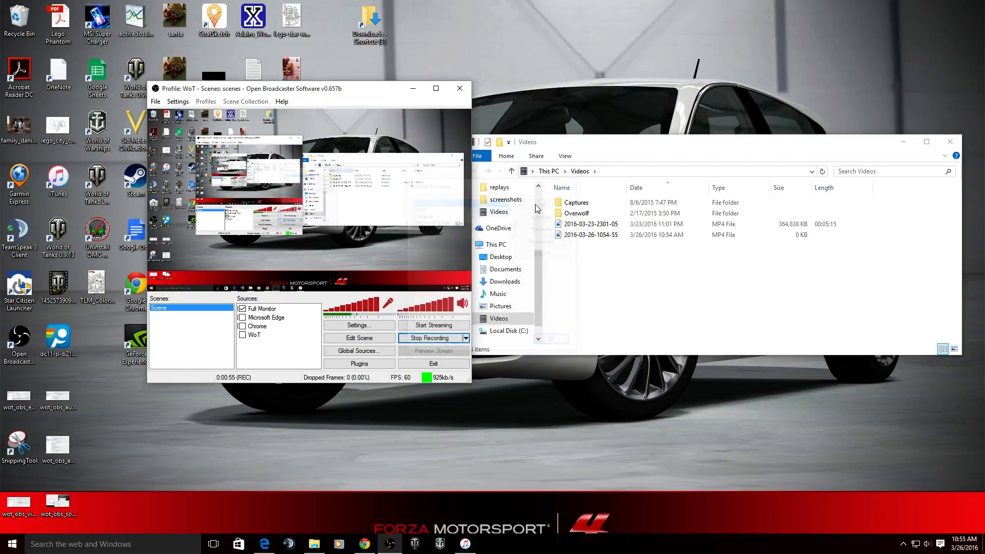
- Add the Star Kittizen global source to the scene's sources, keeping its suggested name
right_click(266, 349)
mouse_move(285, 359)
mouse_move(395, 401)
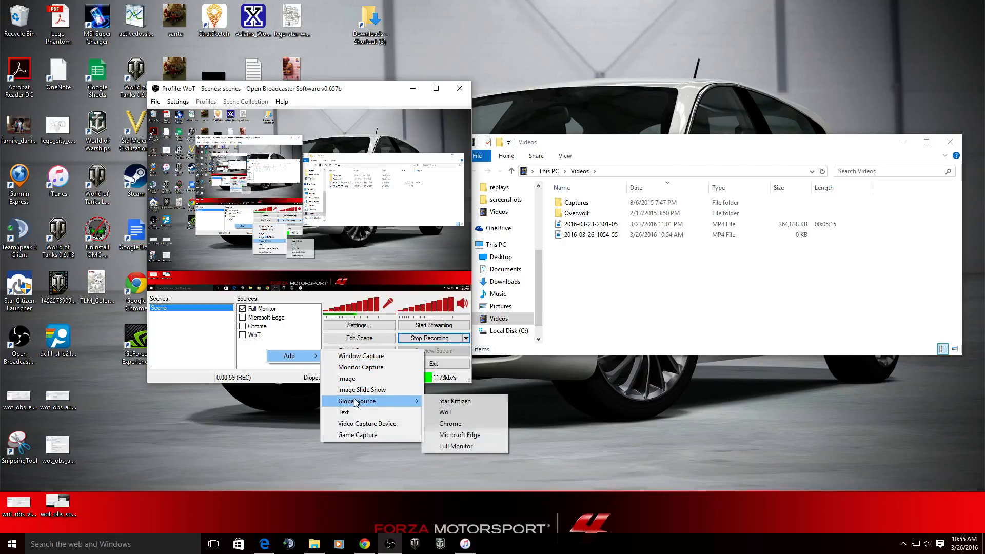
left_click(440, 401)
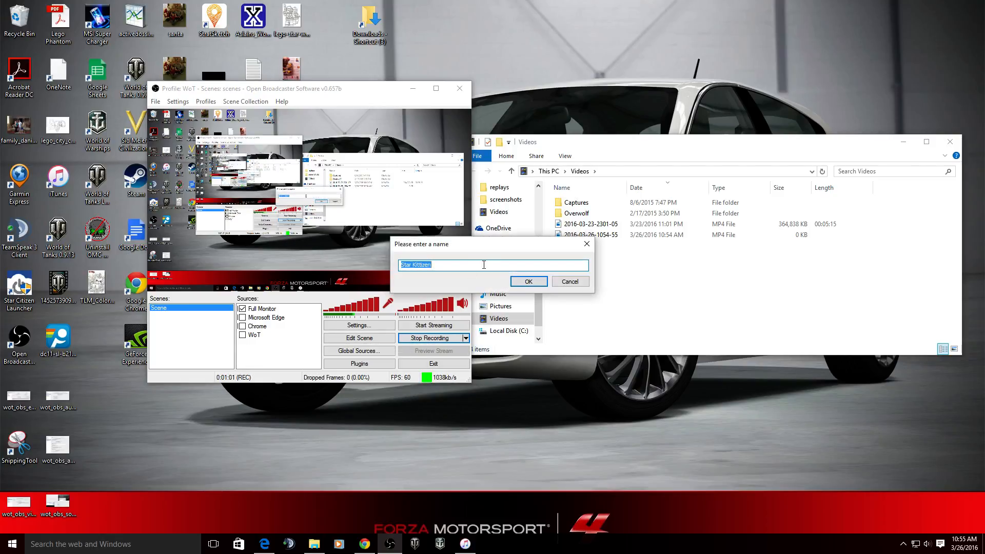
left_click(529, 282)
- Remove the Star Kittizen source from the scene
right_click(265, 310)
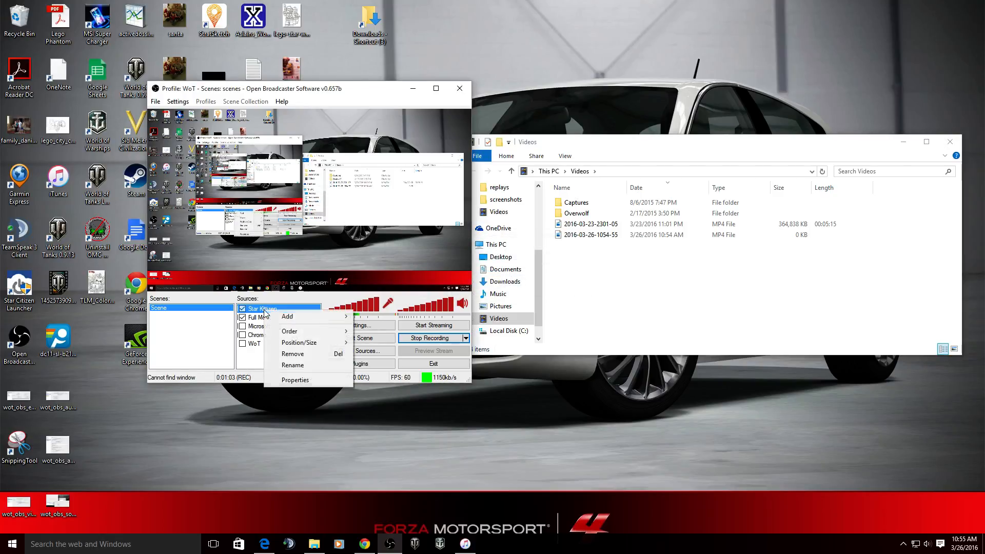
left_click(307, 354)
left_click(506, 304)
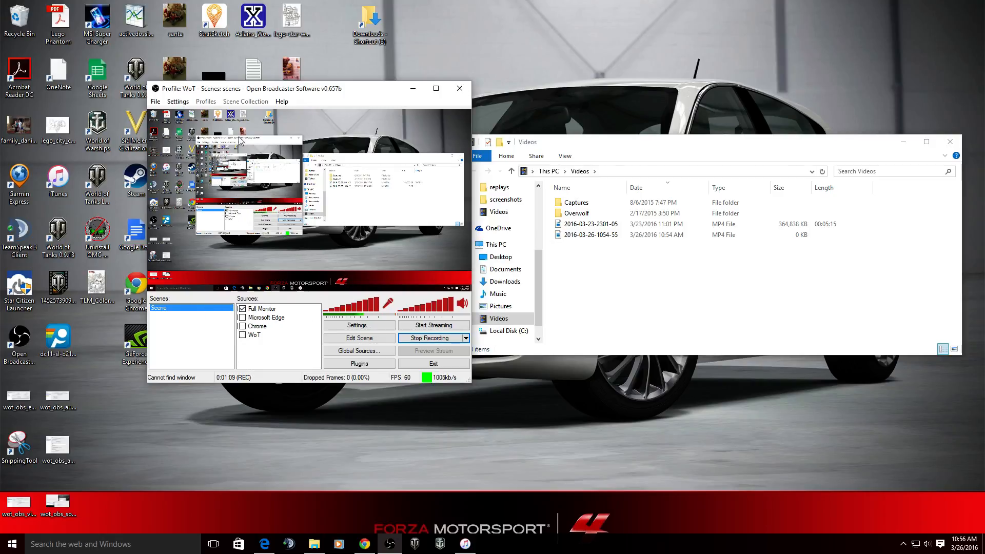
- Open the settings and review the general, encoding and broadcast options, including the recording file path
left_click(178, 102)
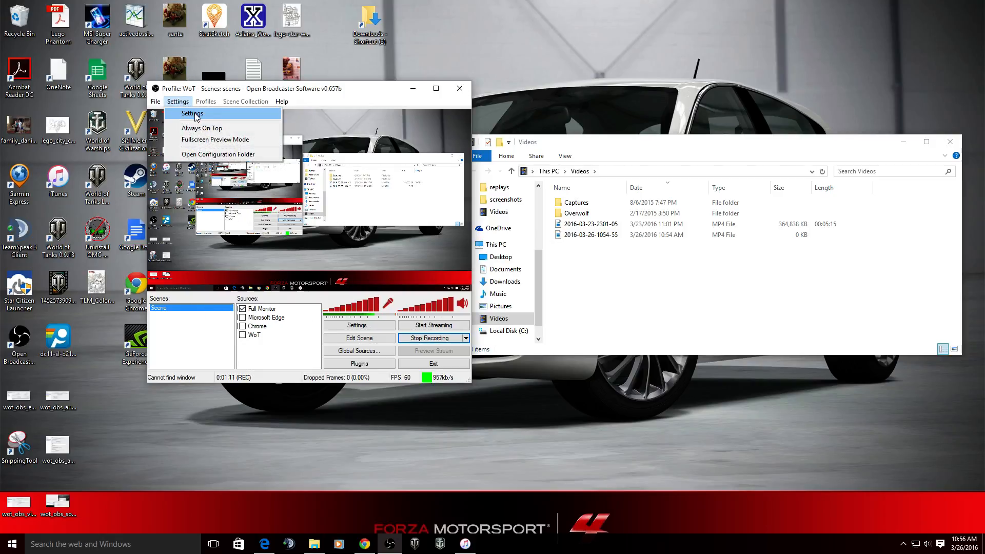
left_click(198, 342)
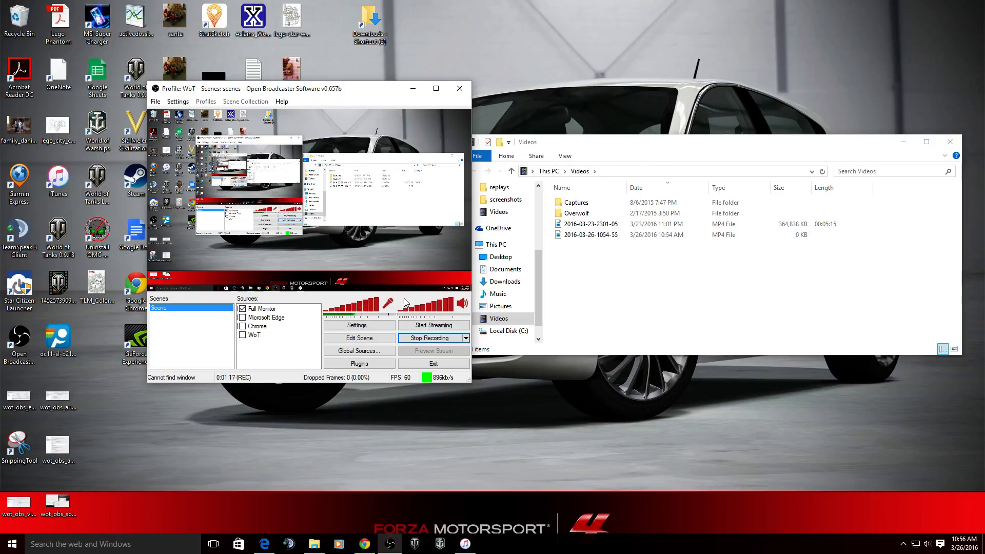
left_click(184, 104)
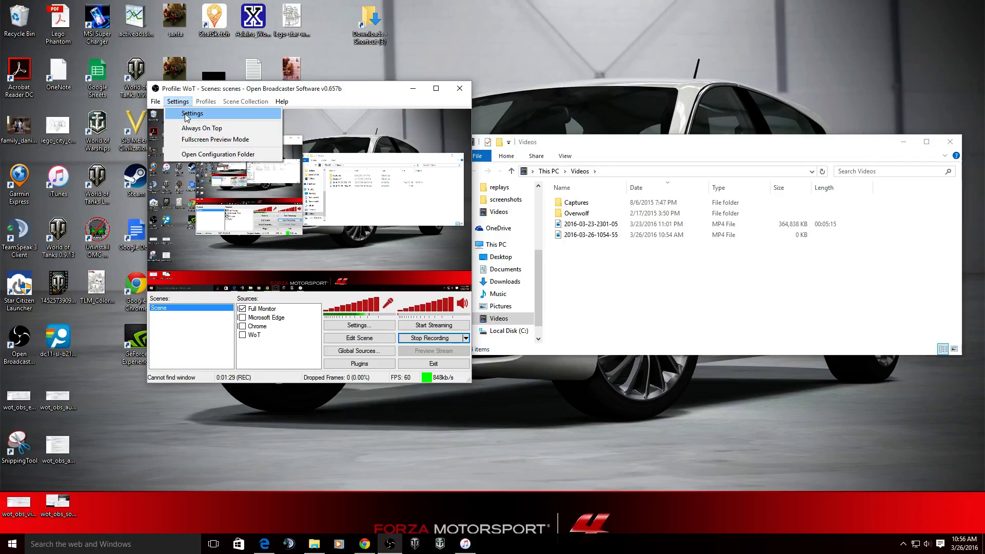
left_click(185, 114)
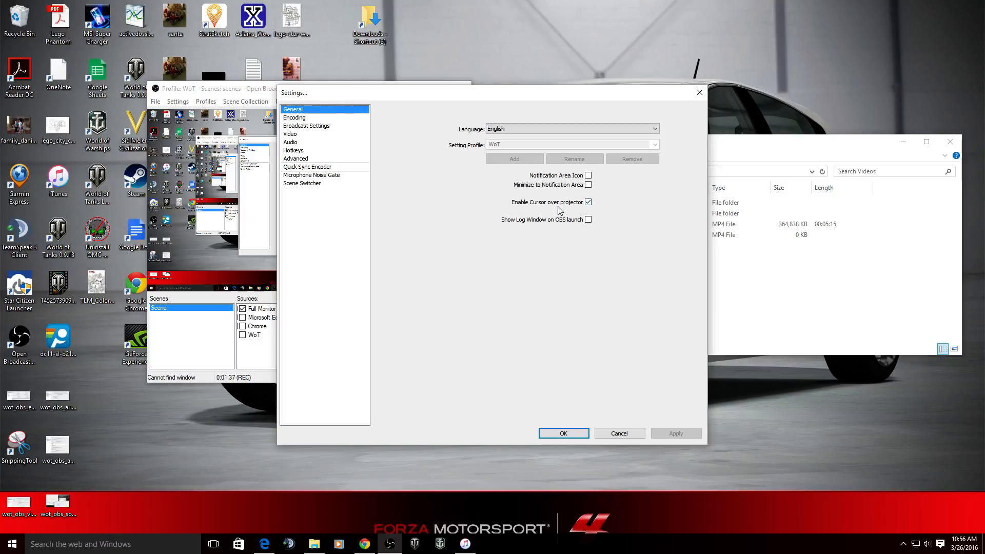
left_click(302, 118)
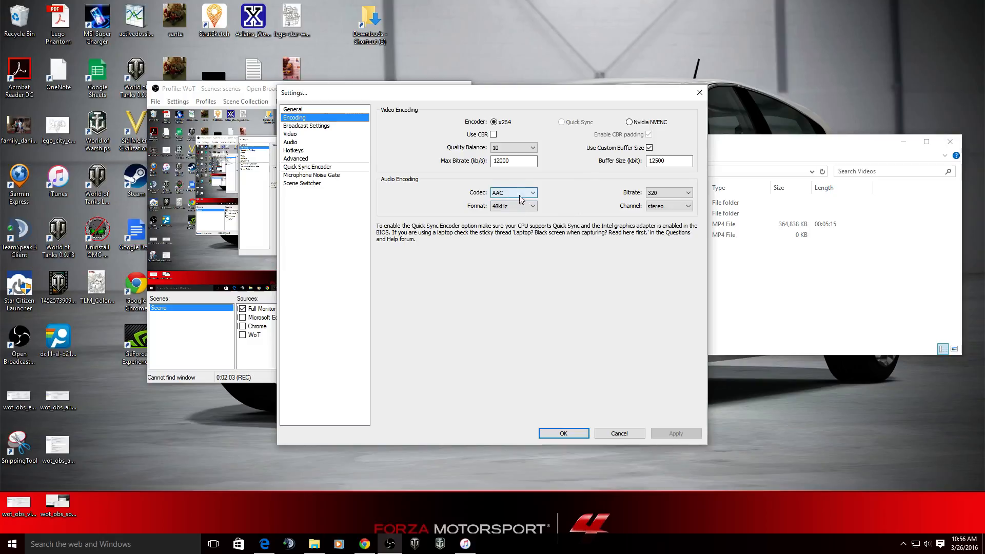
left_click(326, 126)
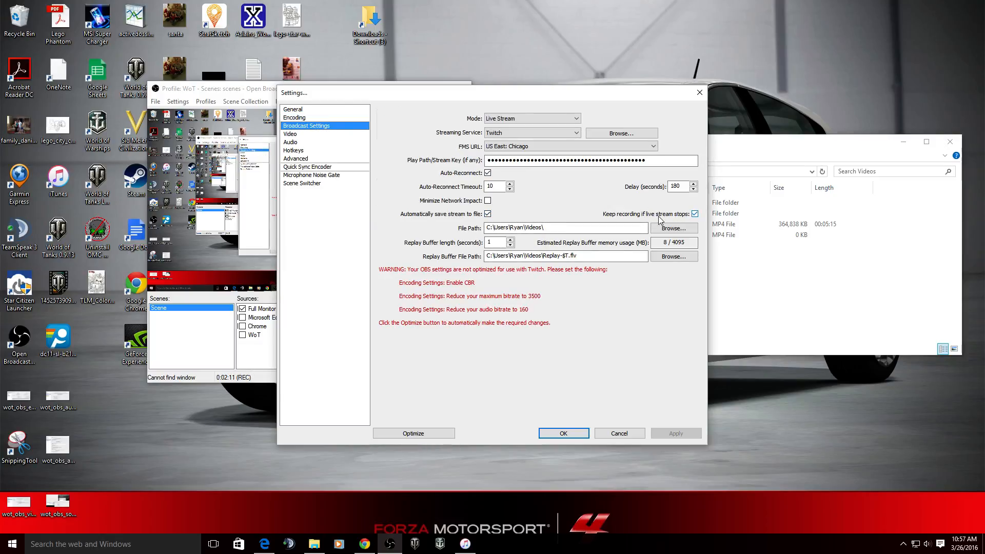
mouse_move(545, 228)
- Review the video and audio settings, checking the desktop audio device choices and uncovering the main window's volume meters
left_click(292, 134)
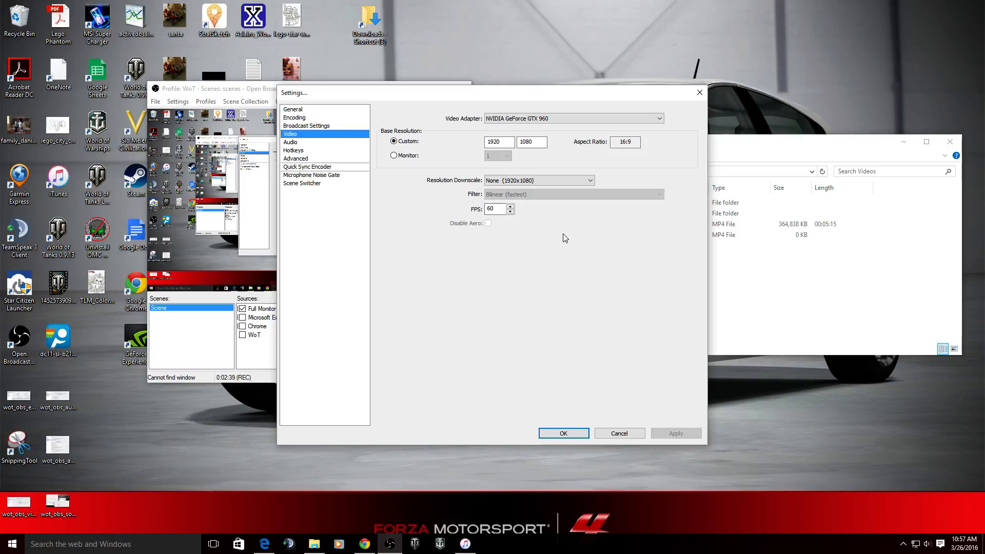
left_click(296, 143)
left_click(296, 135)
left_click(305, 142)
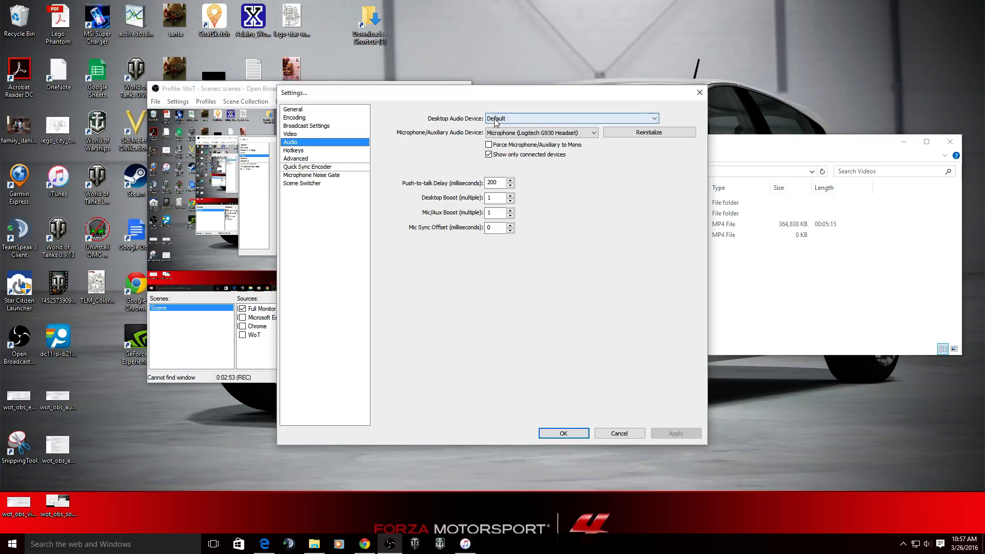
left_click(517, 120)
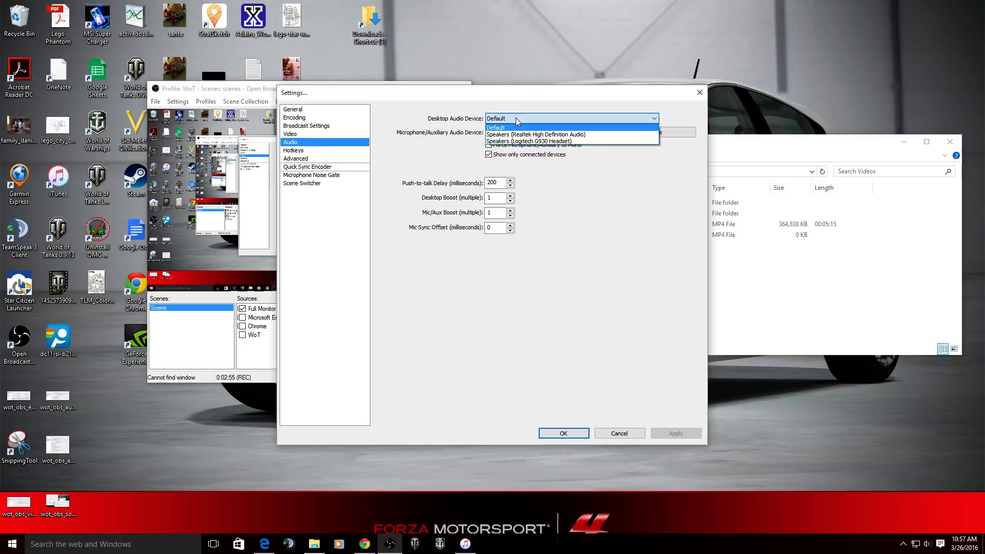
left_click(532, 117)
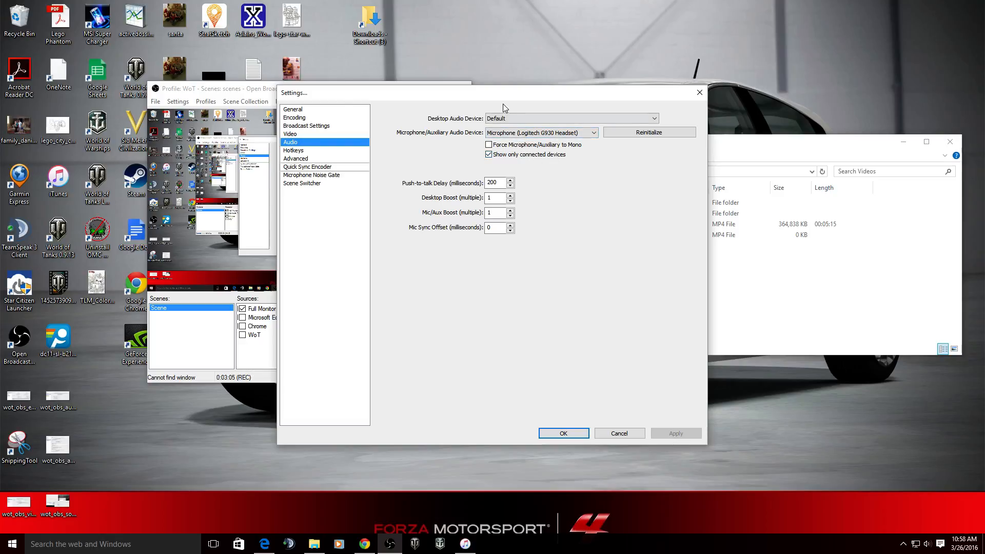
left_click_drag(503, 95, 666, 90)
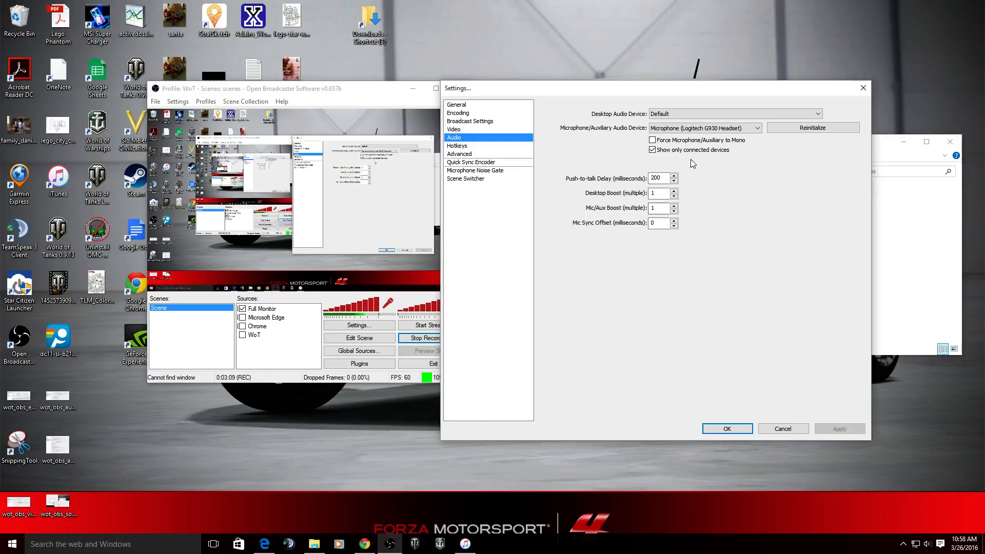
left_click_drag(658, 97, 636, 98)
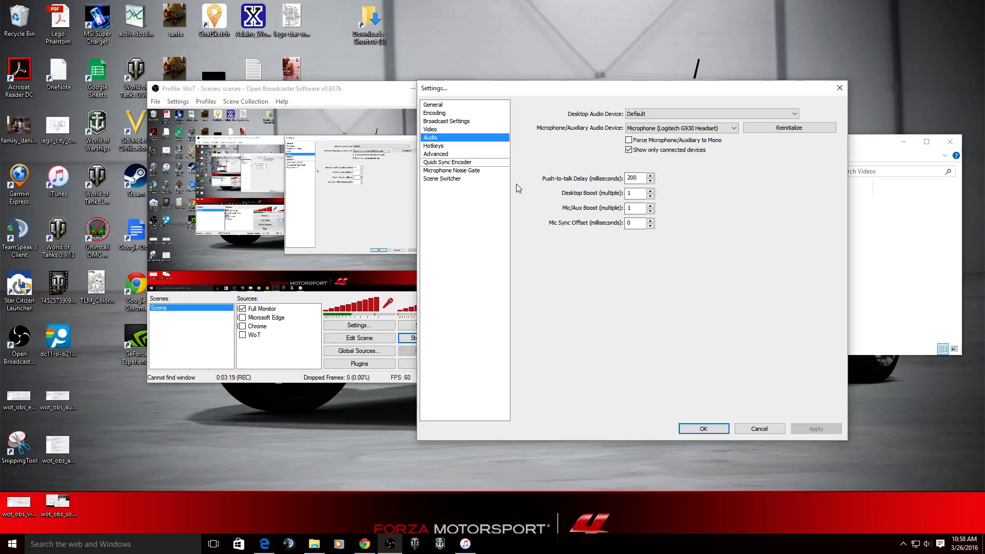
- Review the advanced settings, examining the x264 CPU preset choices and the custom x264 encoder parameter
left_click(458, 147)
left_click(463, 155)
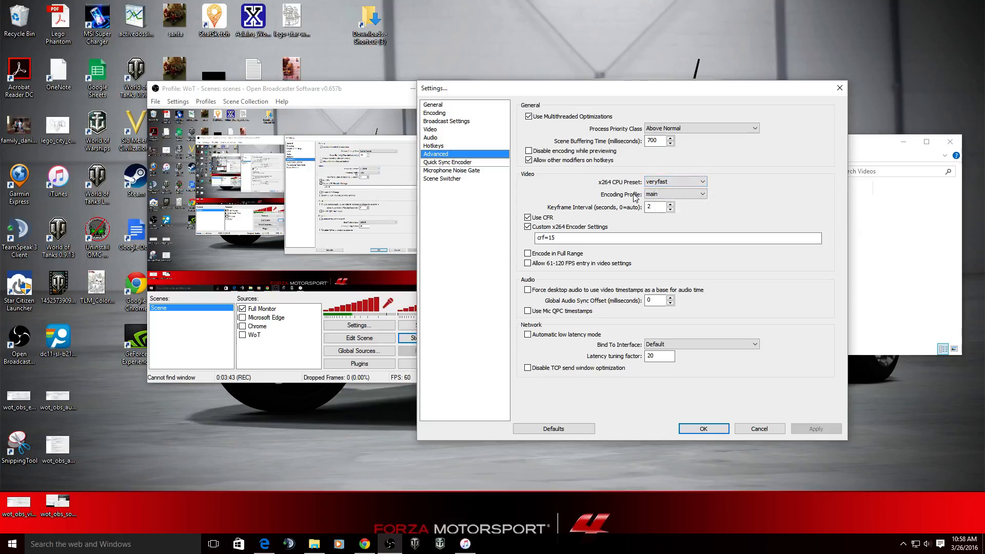
left_click(657, 183)
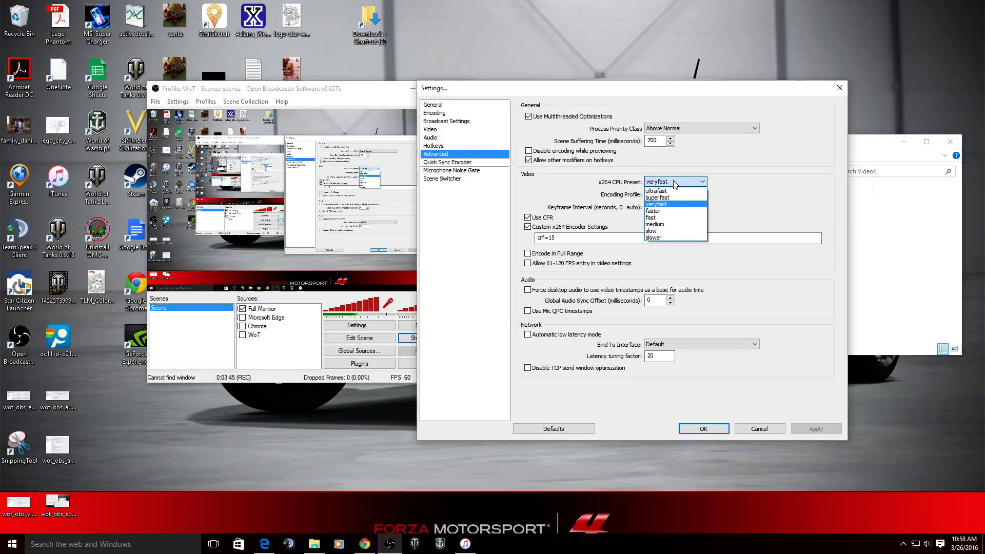
left_click(751, 180)
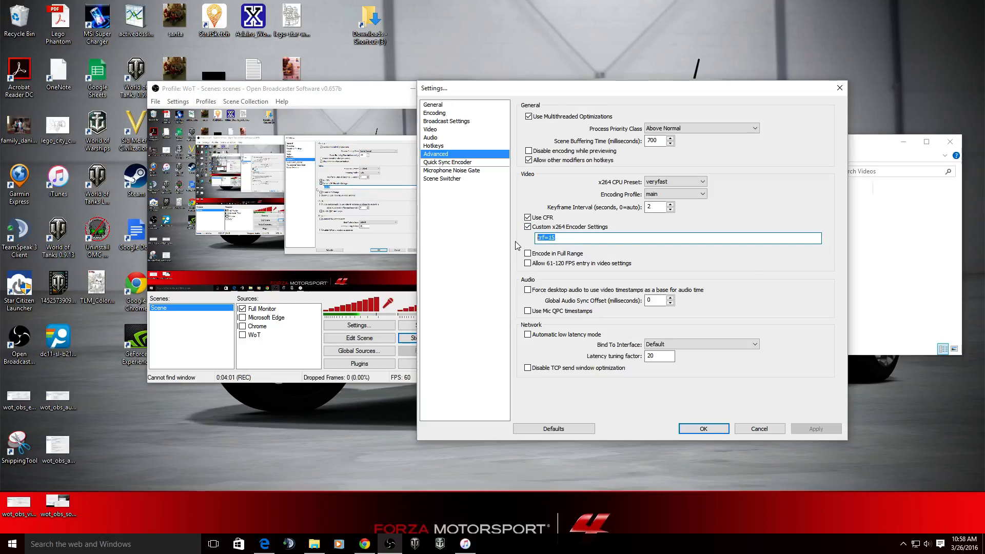
double_click(554, 237)
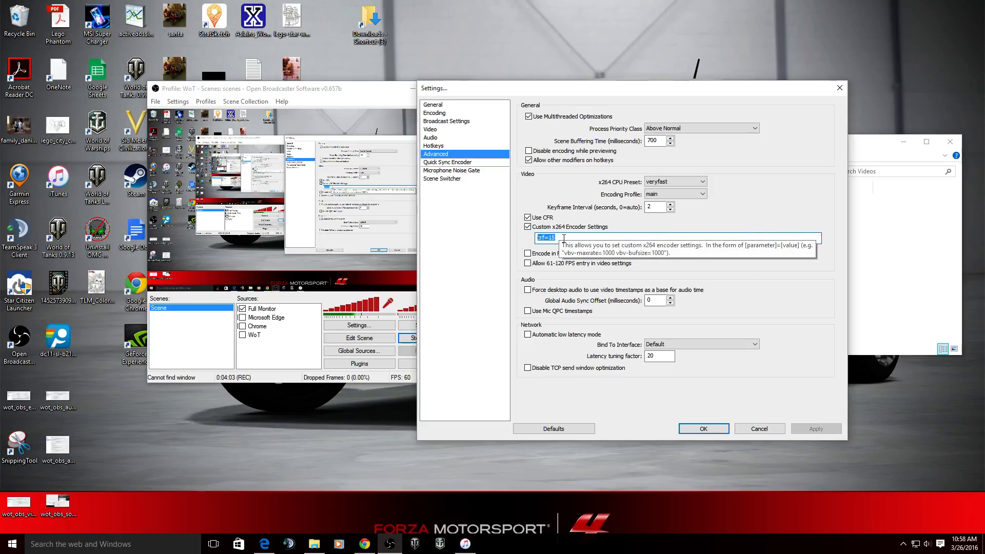
left_click(563, 239)
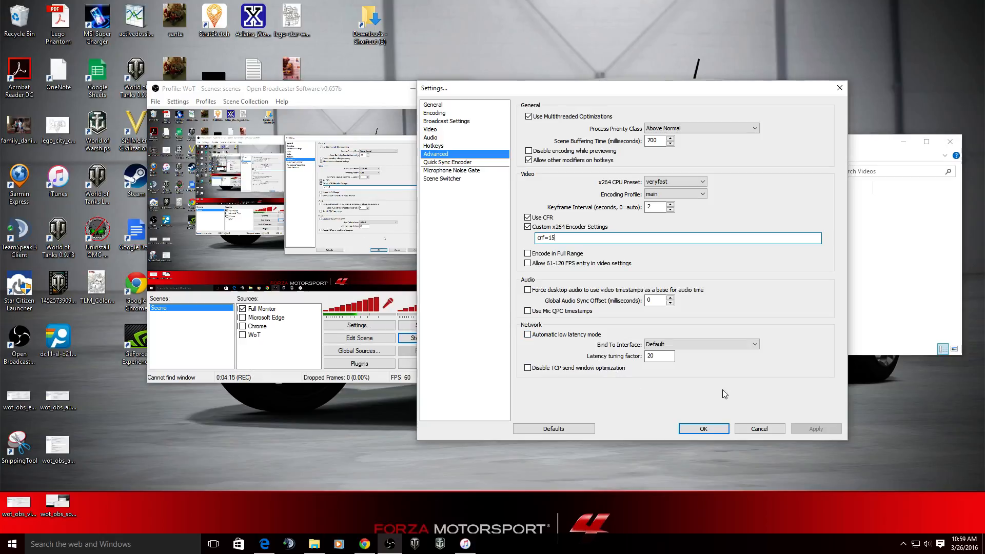
- Review the Quick Sync Encoder, Microphone Noise Gate and Scene Switcher settings, and close the settings dialog
left_click(460, 163)
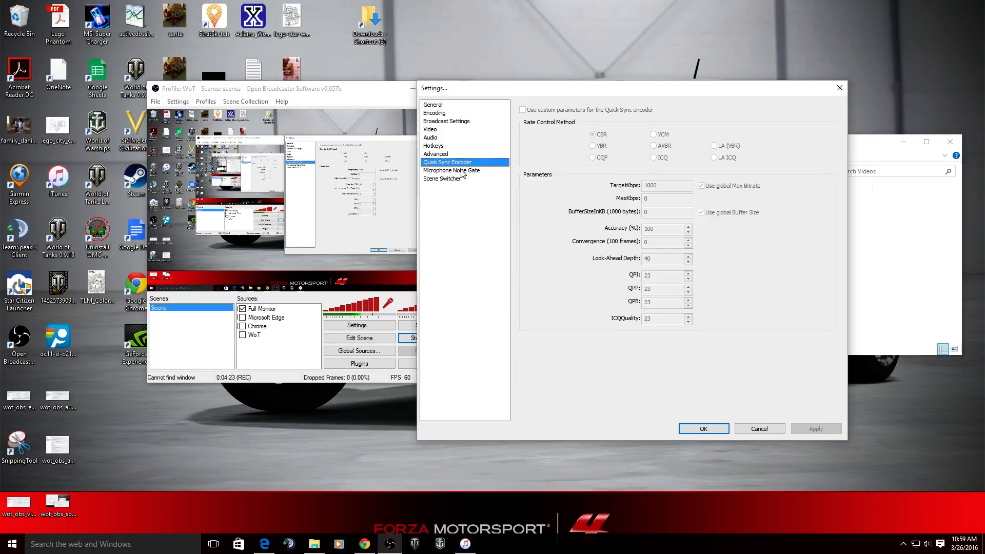
left_click(461, 171)
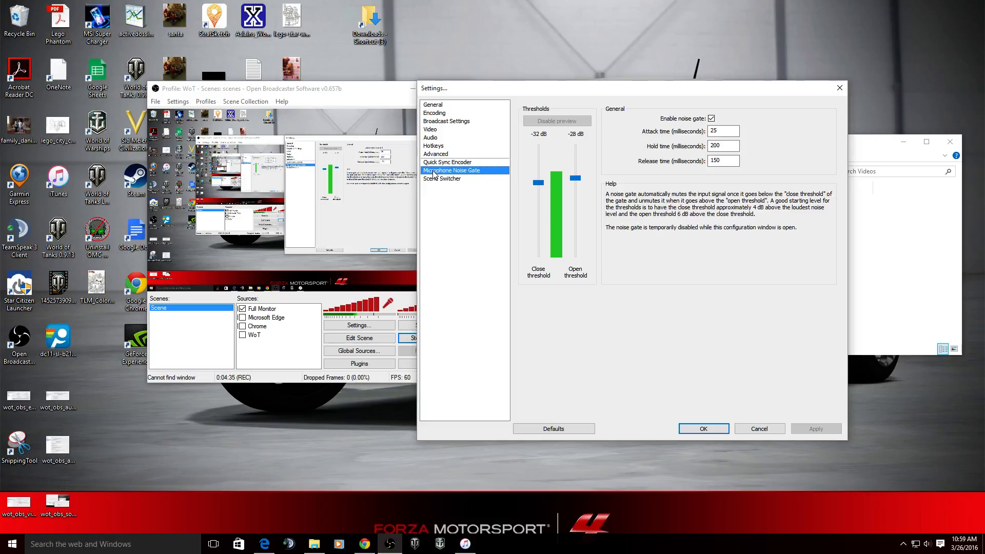
left_click(444, 184)
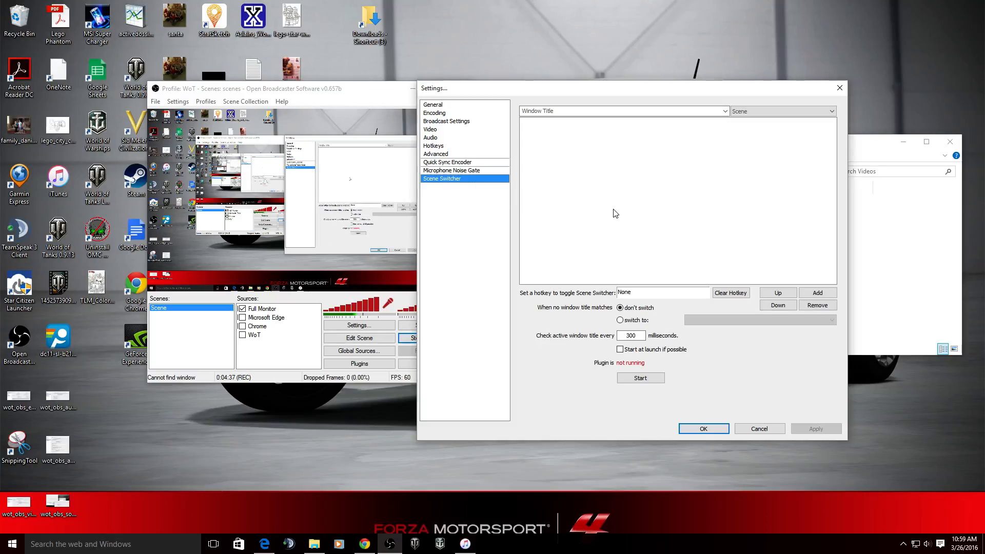
left_click(703, 429)
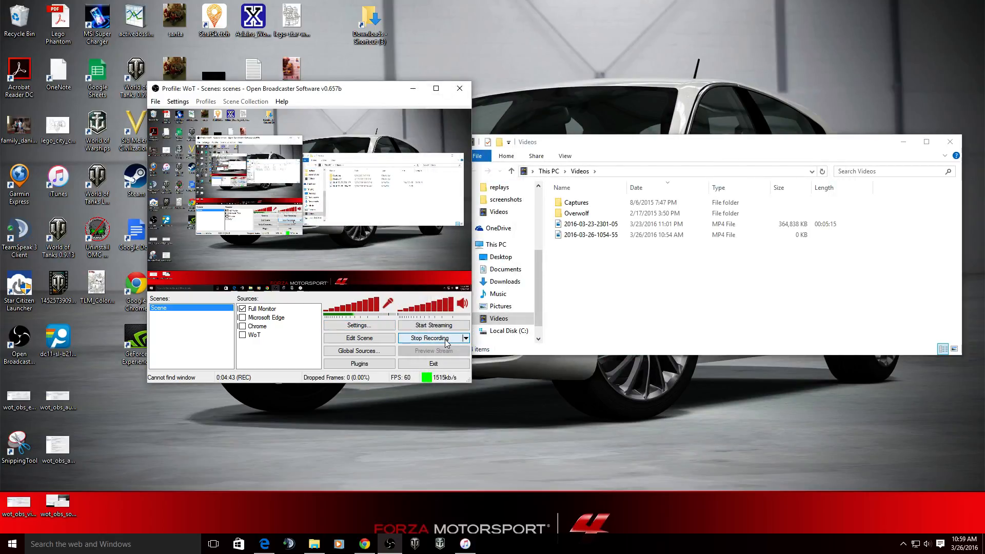
- Check the replay buffer options offered alongside recording
left_click(466, 339)
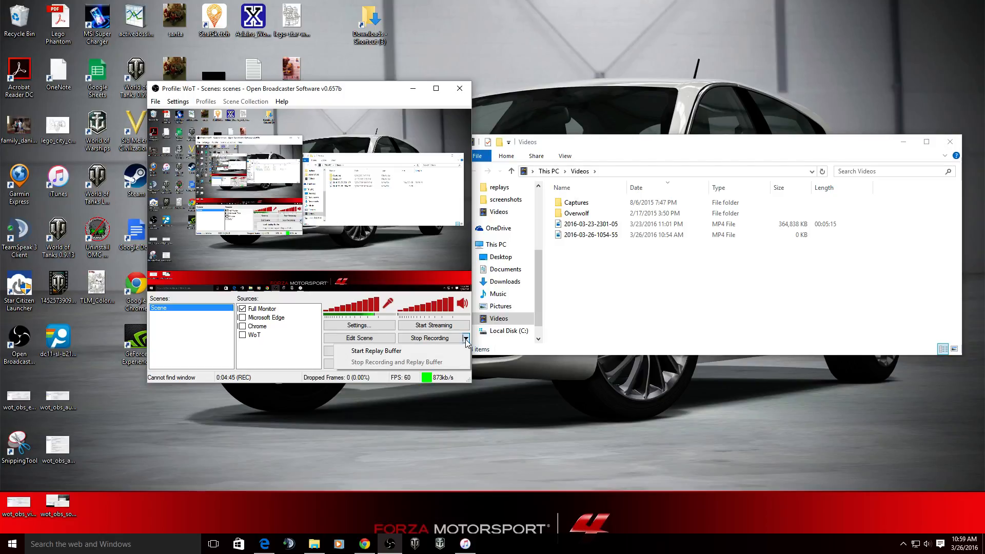
left_click(466, 340)
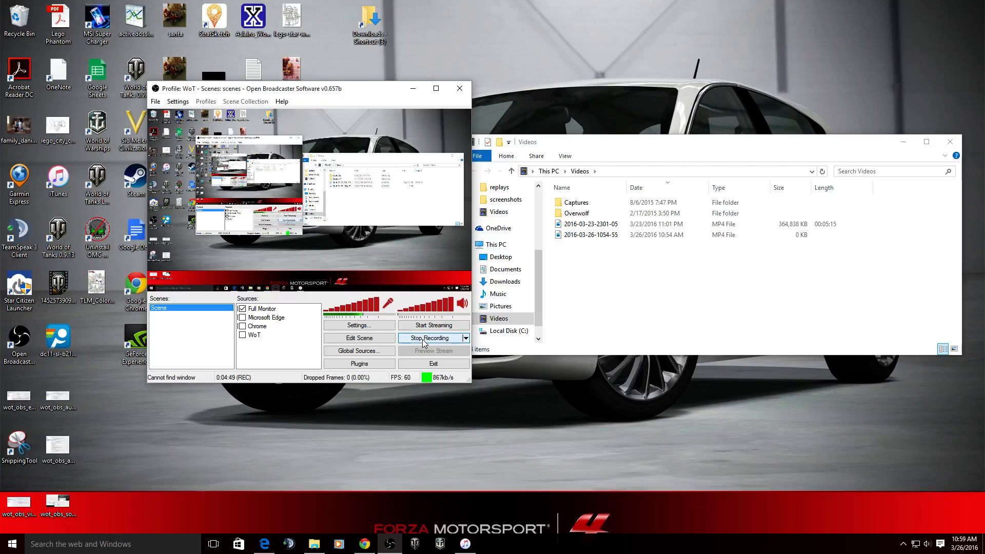
- Open the OBS recordings folder to check the size of the current recording file, and close that folder window
left_click(158, 102)
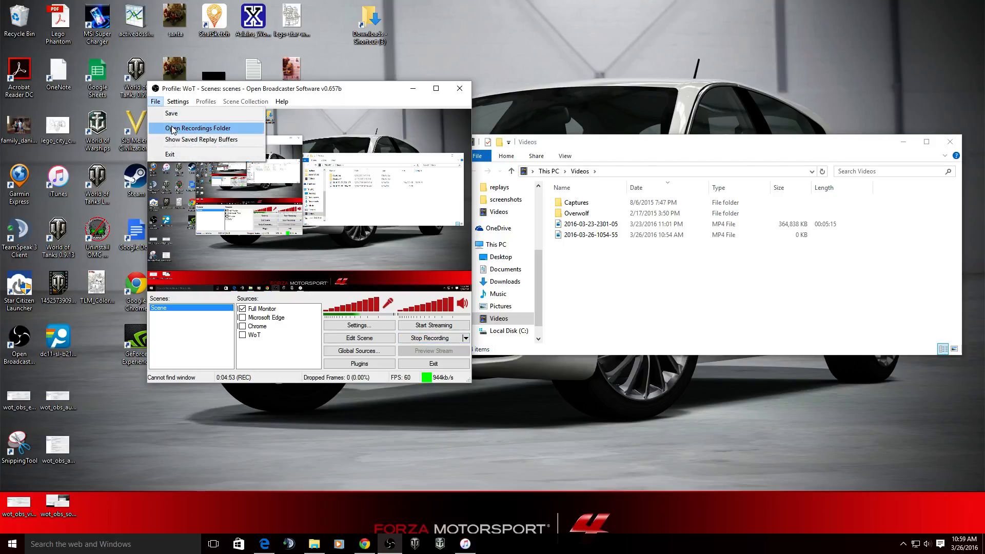
left_click(198, 128)
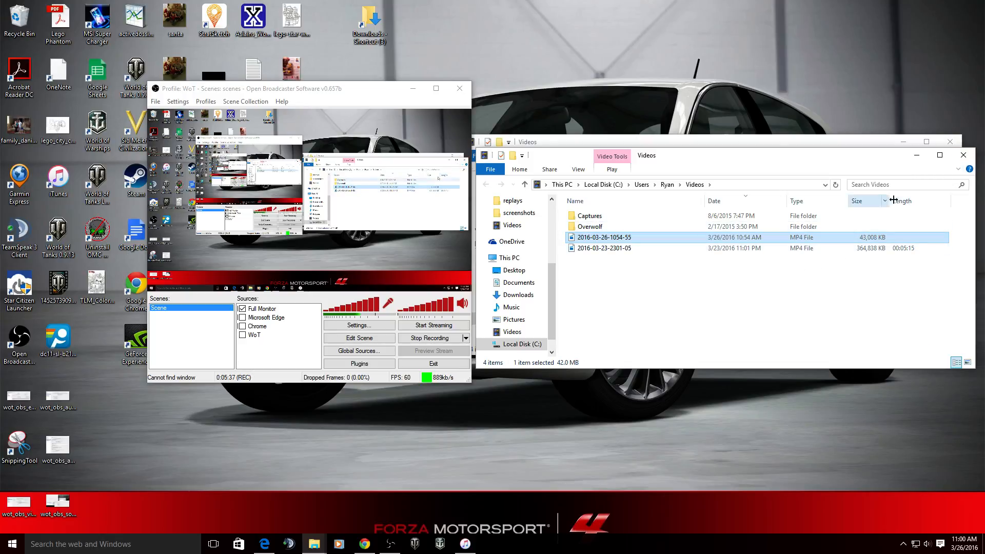
left_click(969, 156)
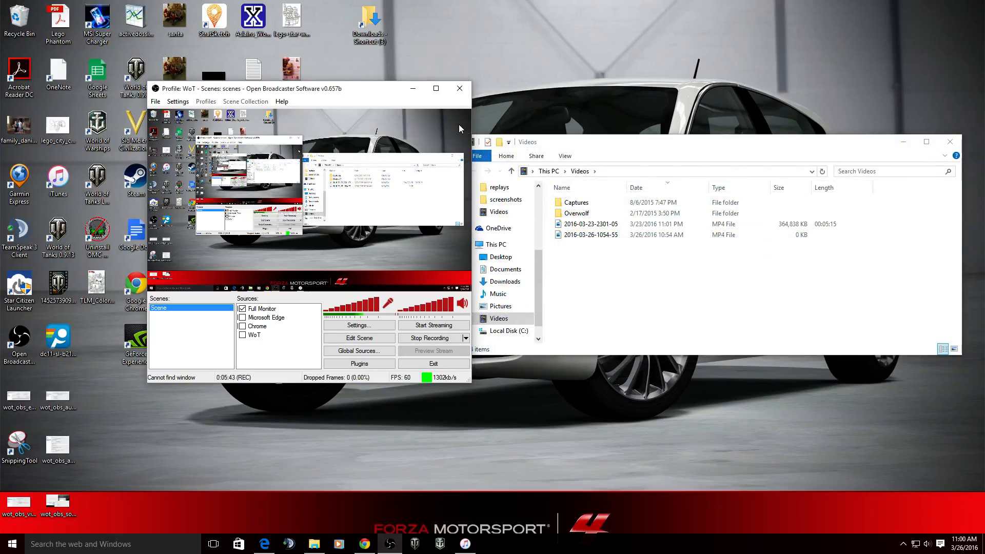
- Widen the Name column of the file list in the remaining Videos folder window
left_click(627, 189)
left_click_drag(627, 189, 710, 189)
left_click(616, 224)
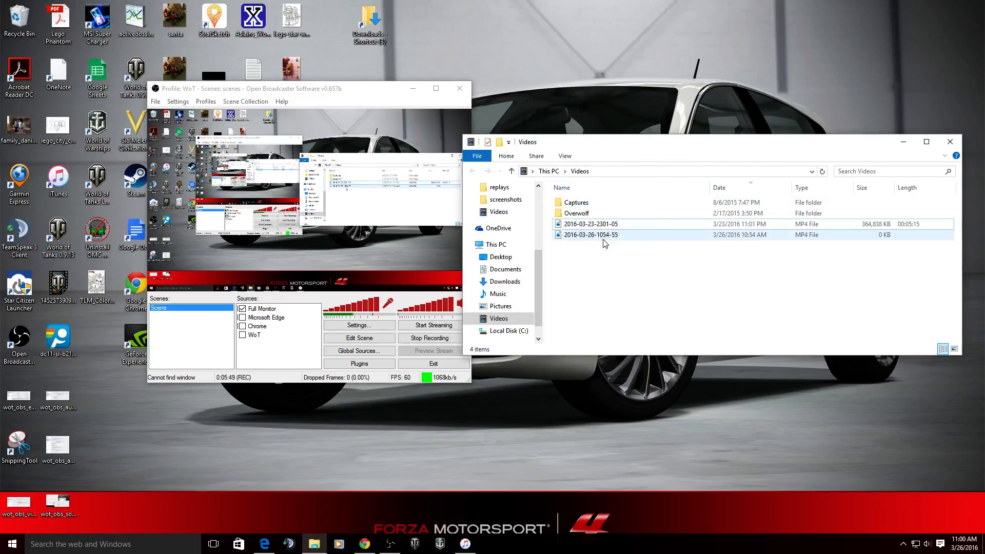
left_click(607, 236)
double_click(607, 236)
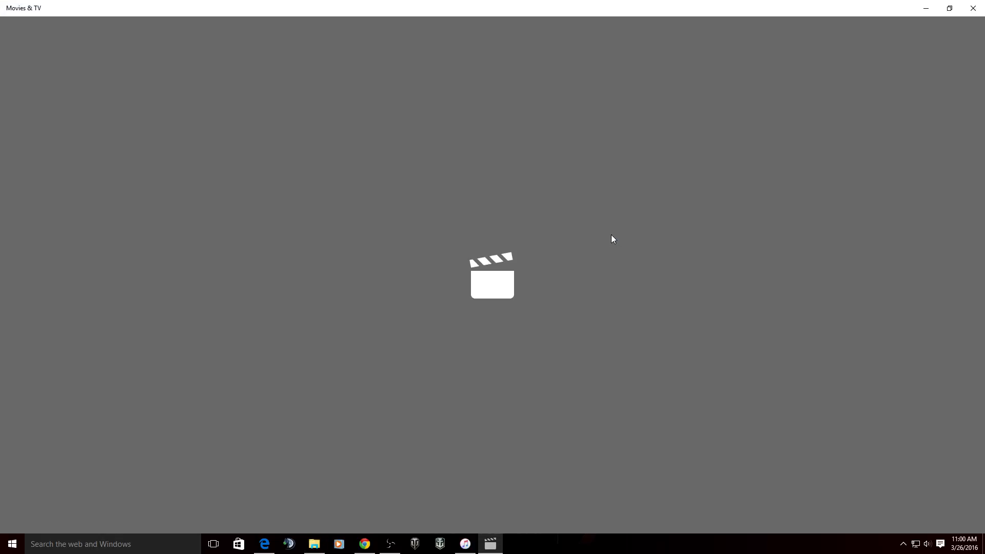
left_click(584, 321)
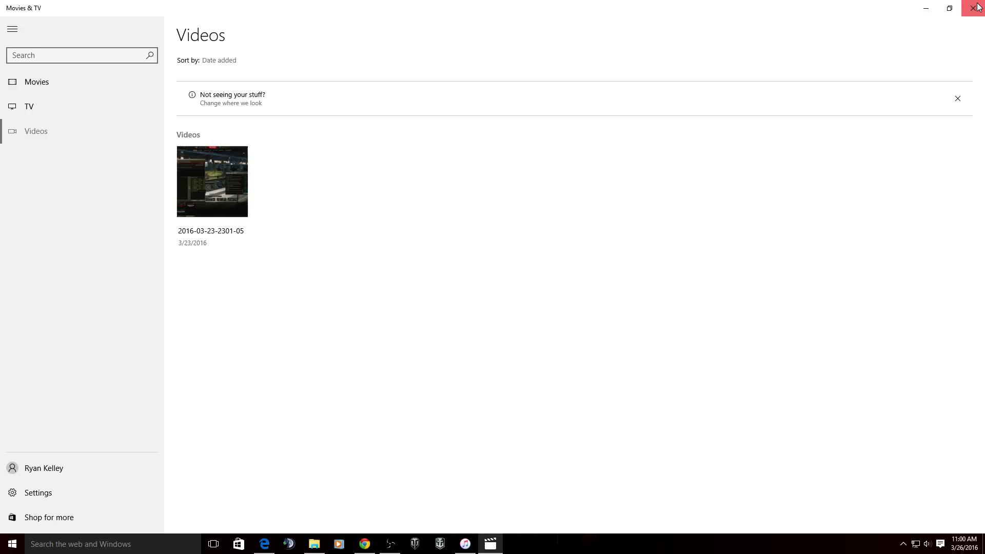
right_click(491, 544)
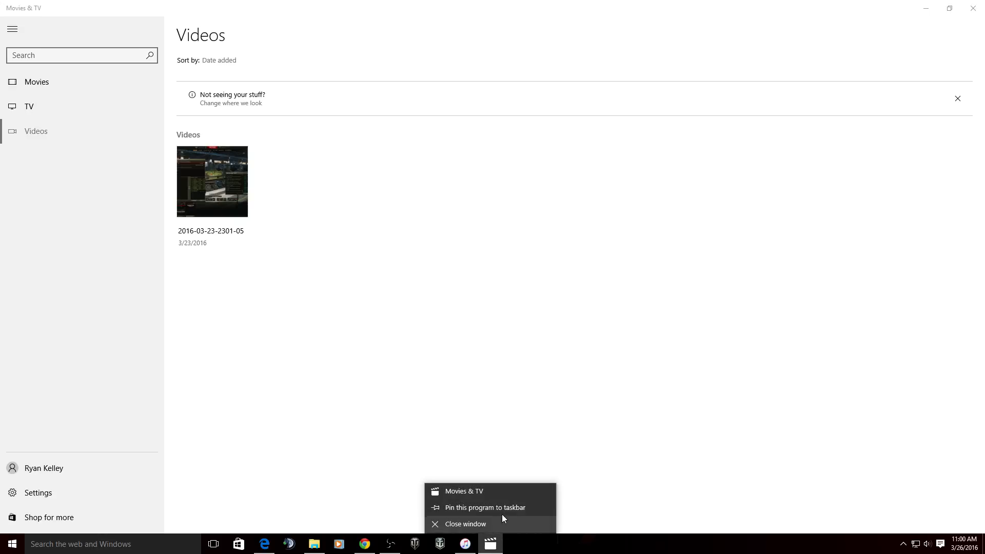
left_click(494, 519)
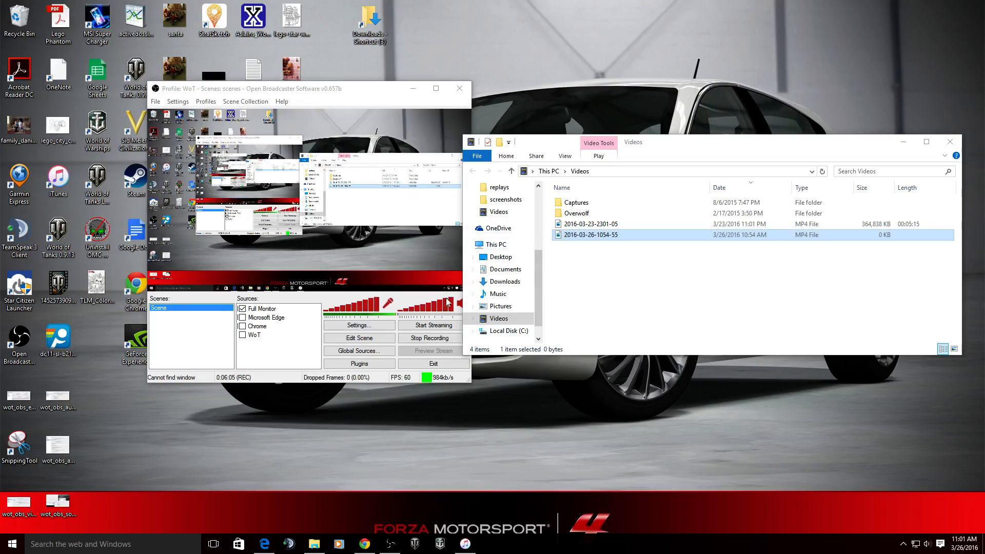